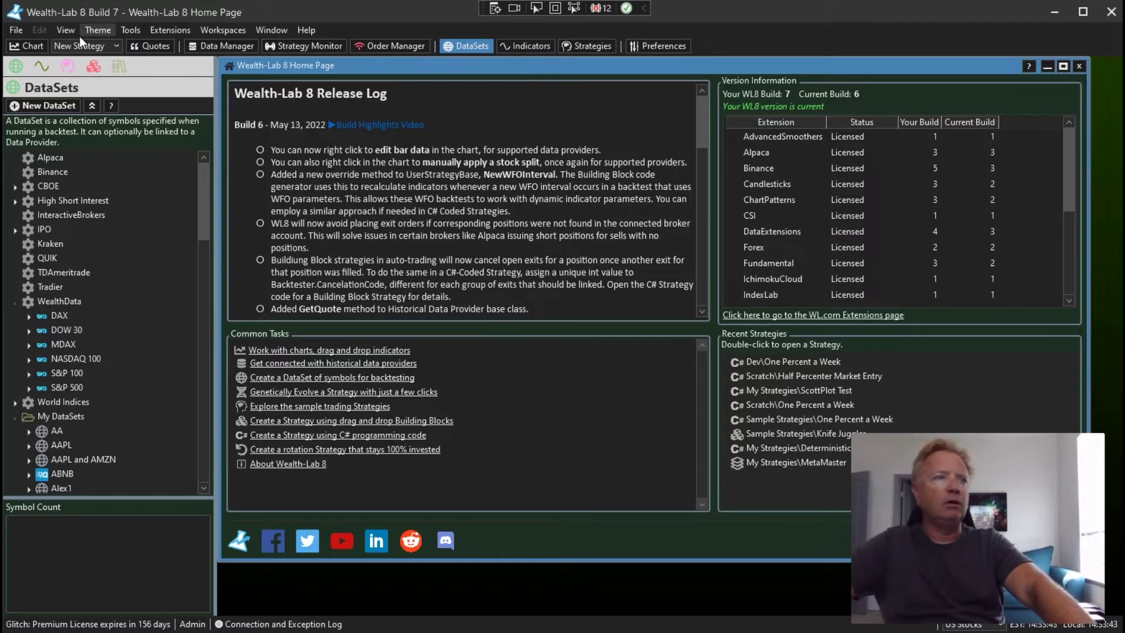
- Open a new TQQQ chart, switch it to 1 Minute bars, and turn on live streaming
left_click(27, 45)
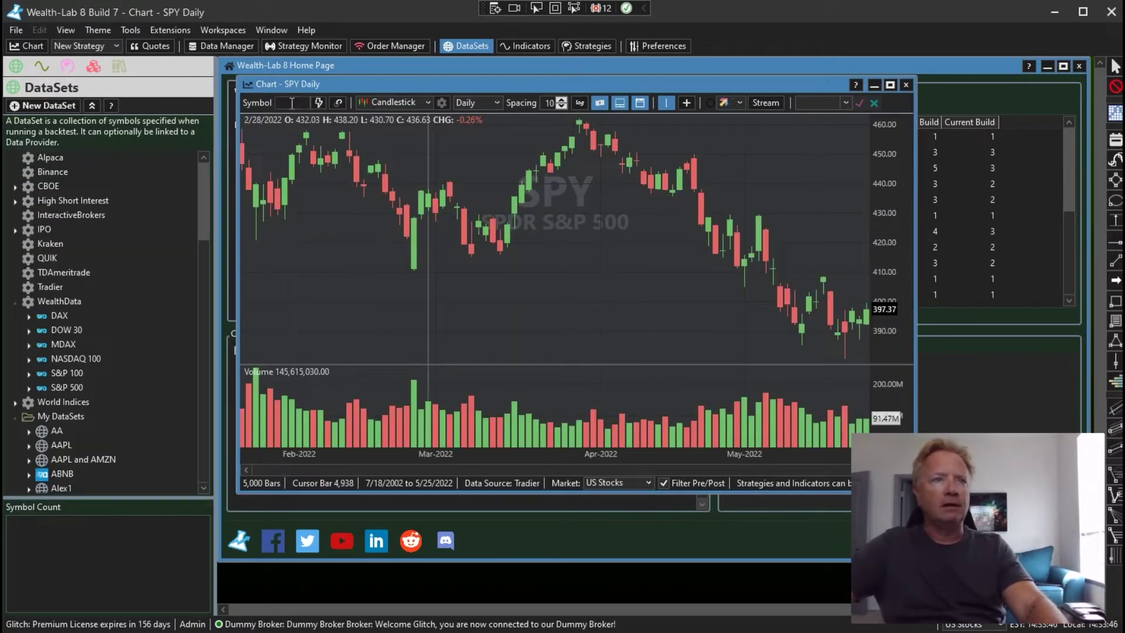
left_click(292, 103)
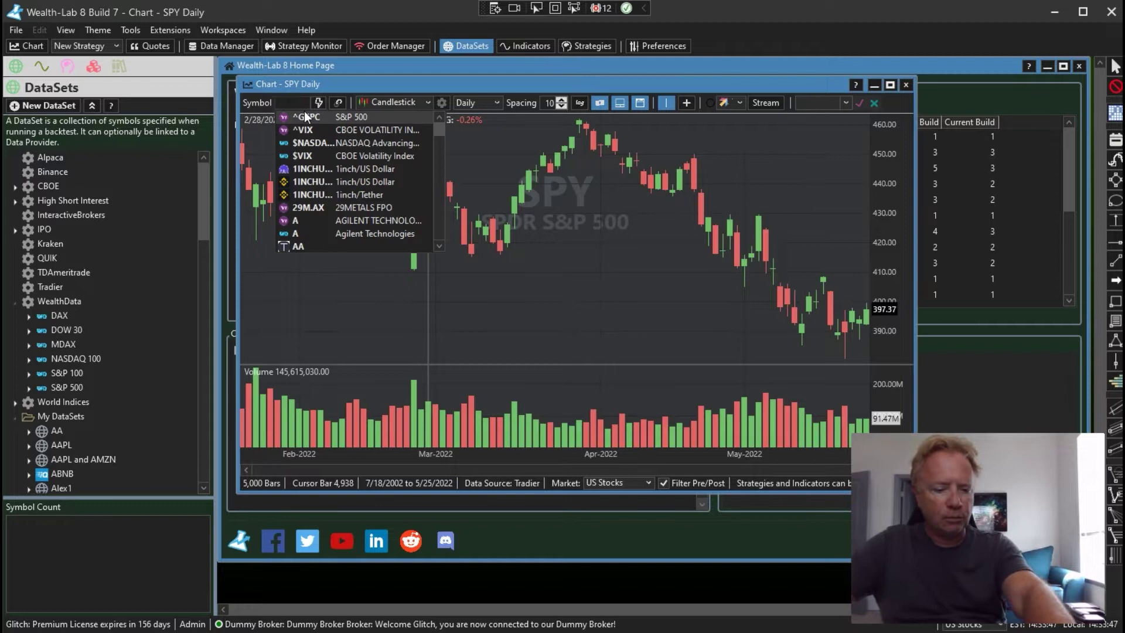
type("TQQQ")
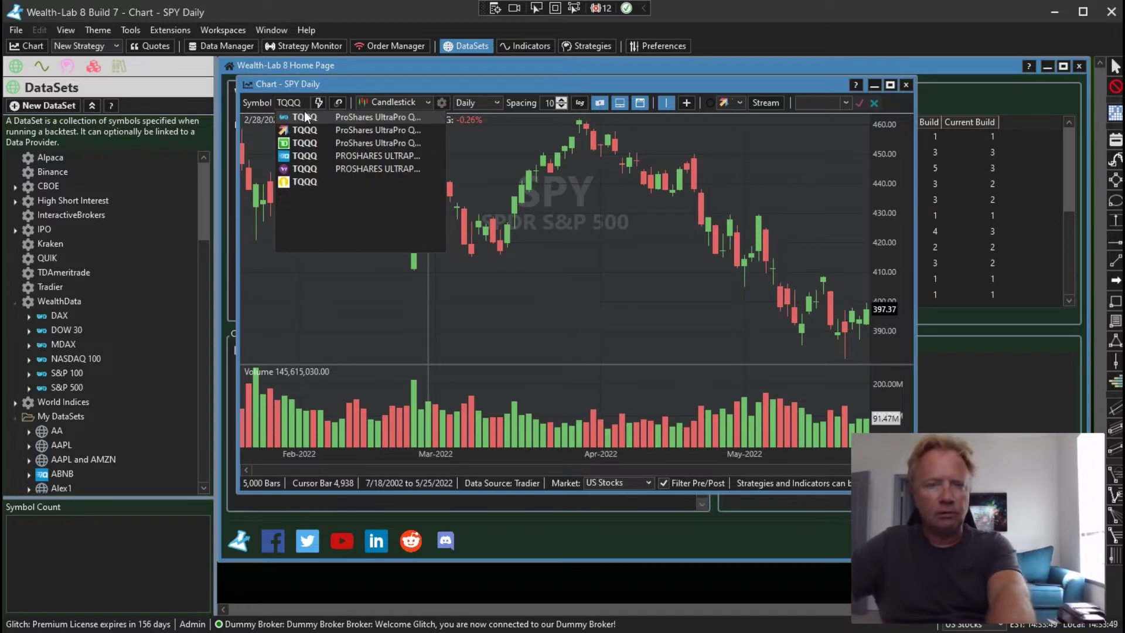
left_click(306, 117)
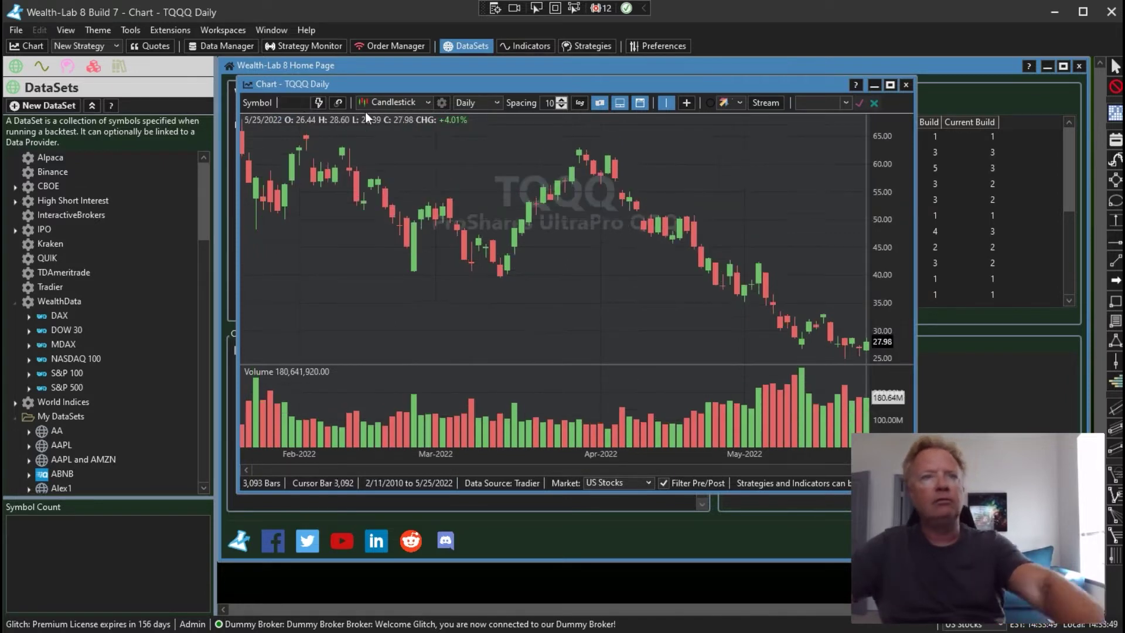
left_click(476, 106)
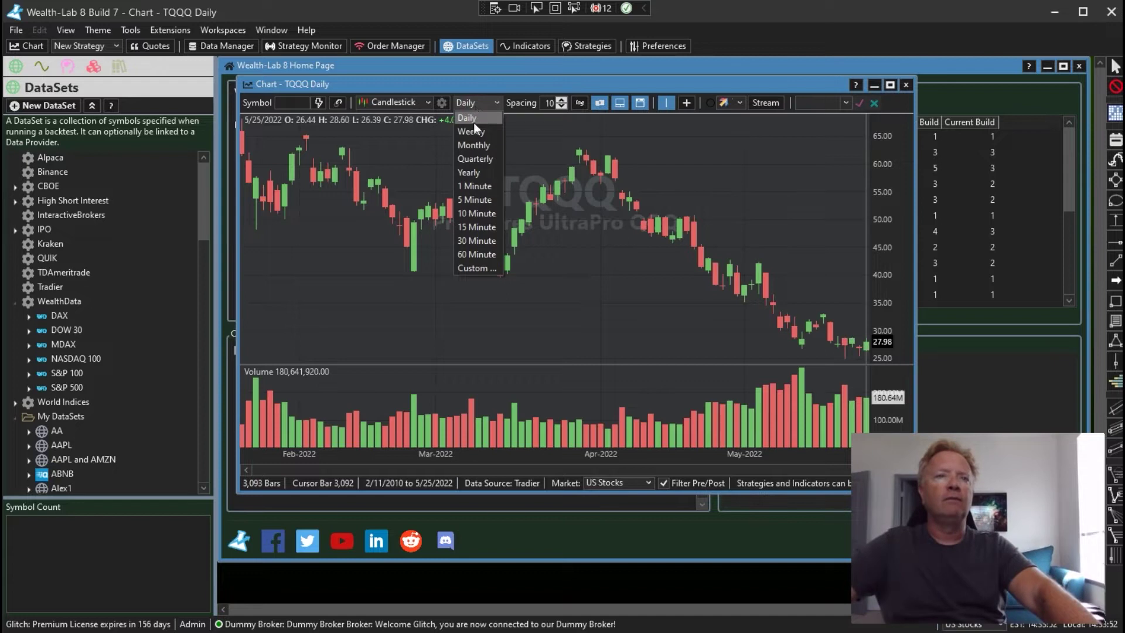
left_click(477, 186)
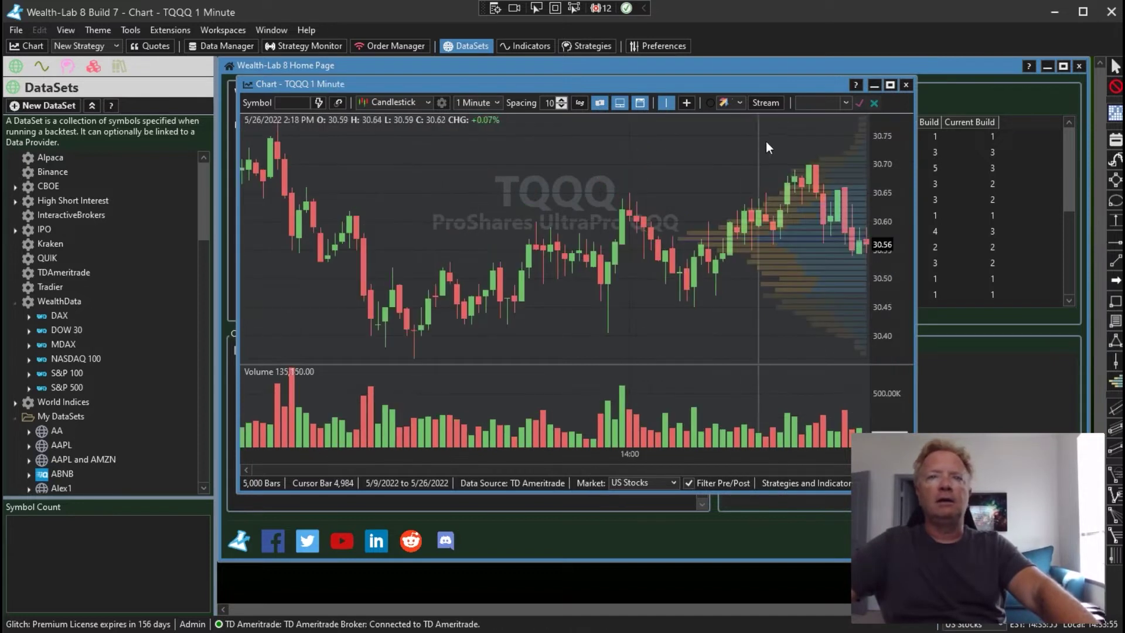
left_click(763, 104)
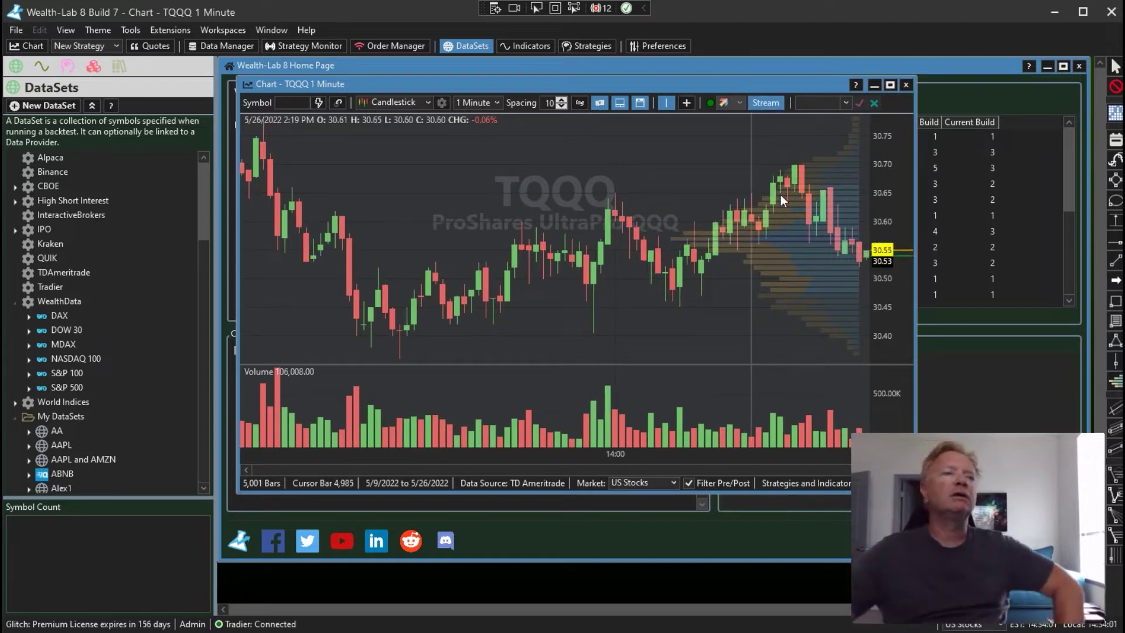
- Open the Double Exit strategy from the Dev folder of saved strategies
left_click(66, 67)
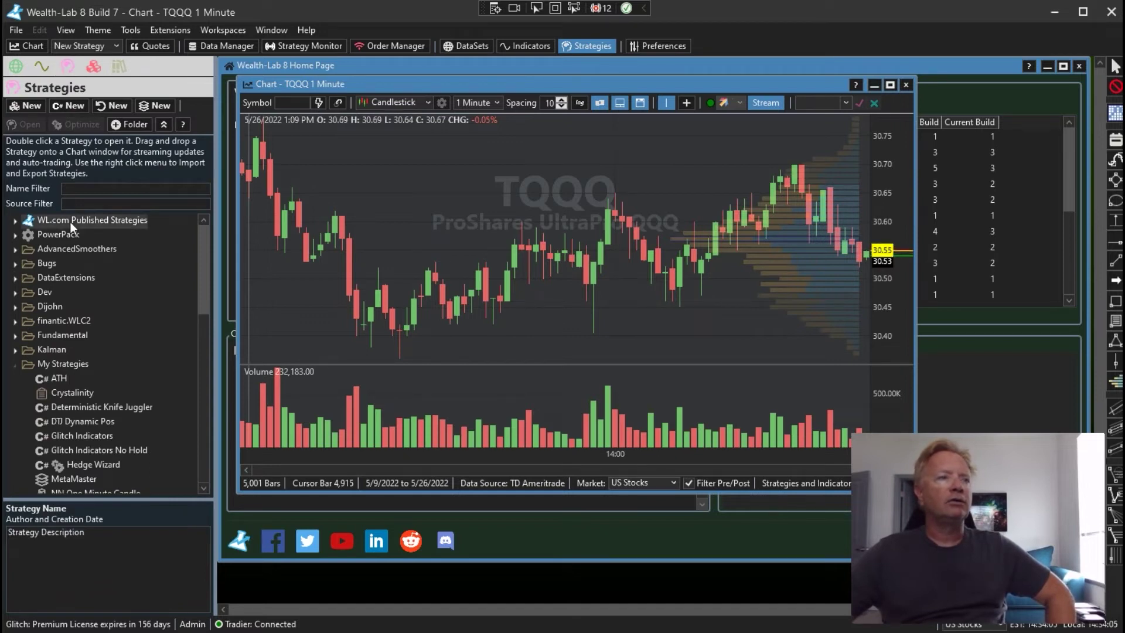
left_click(16, 292)
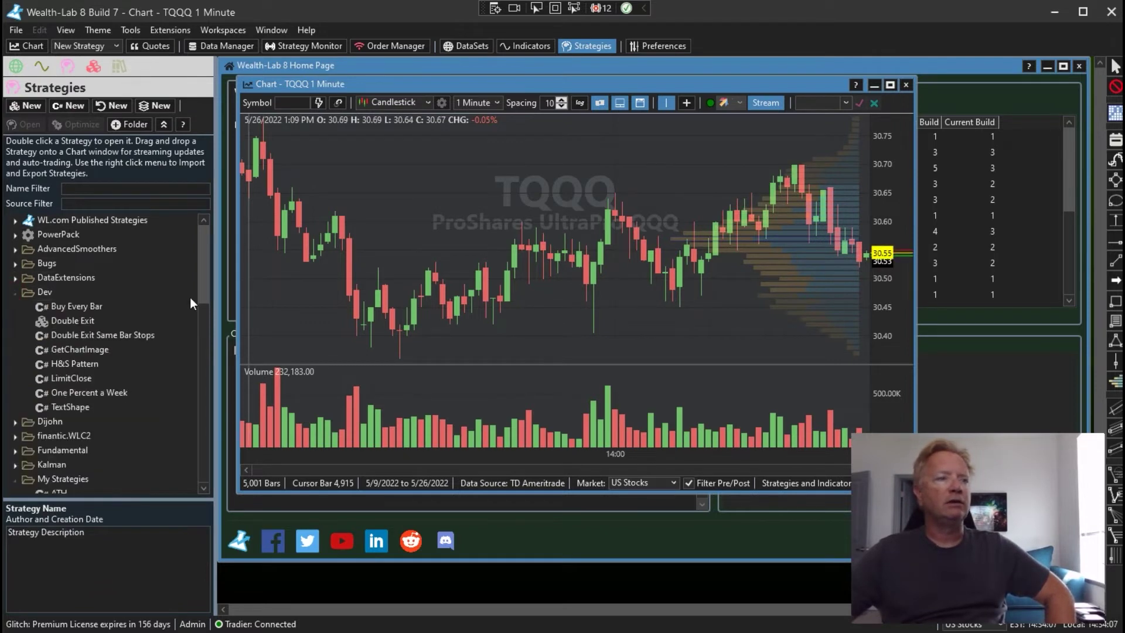
left_click(79, 320)
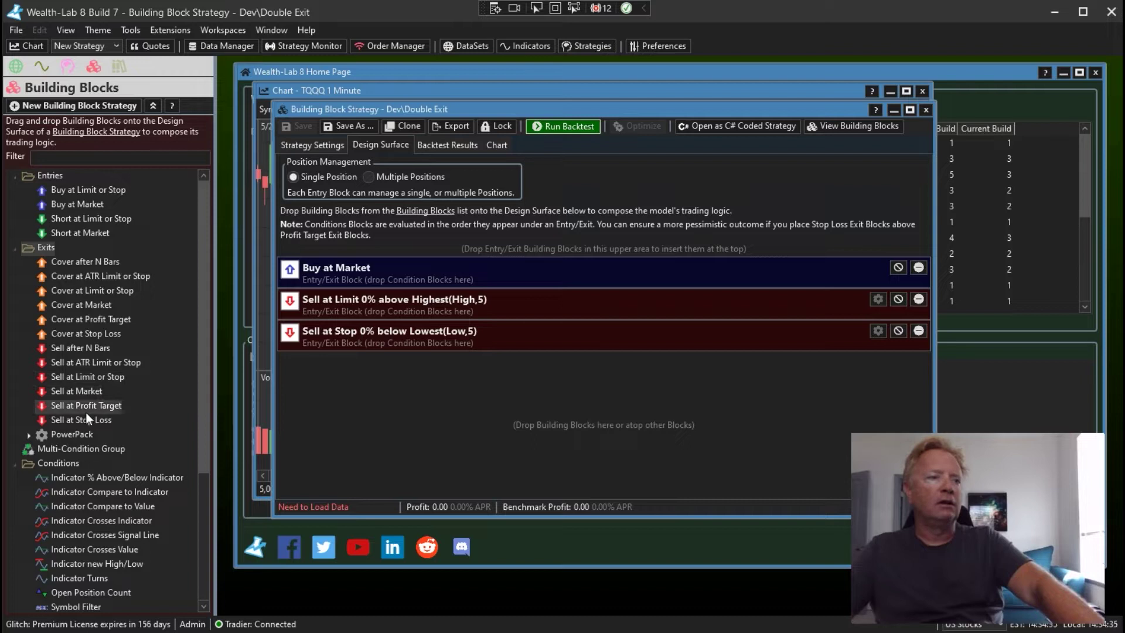
- Add a Sell at Profit Target exit set to 0.50% and save the strategy
left_click_drag(85, 408, 371, 298)
left_click(452, 365)
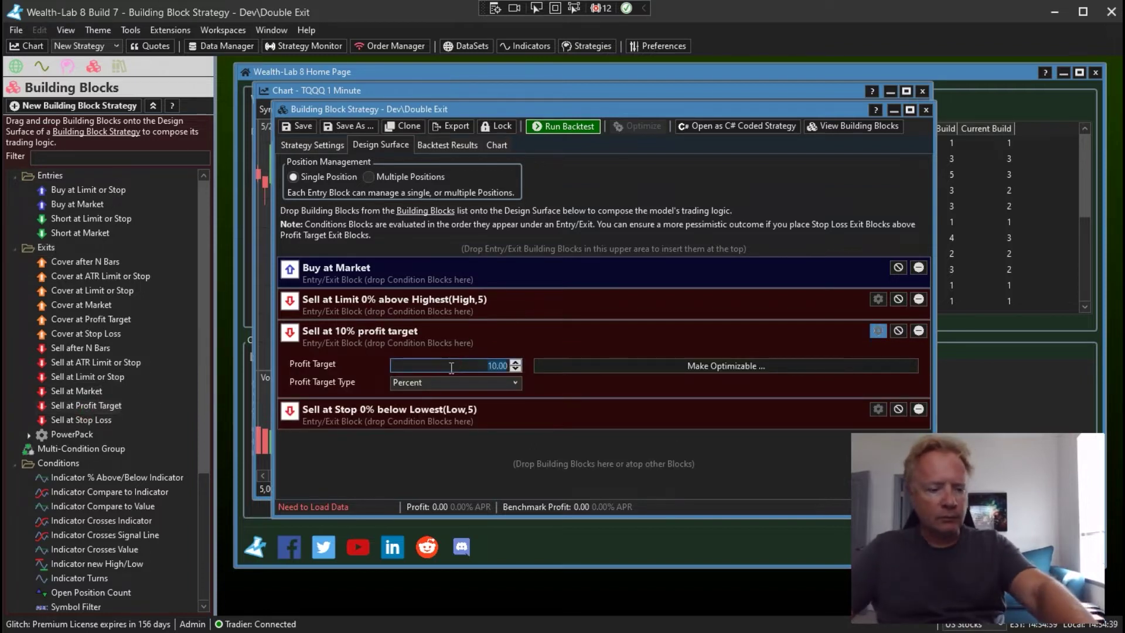
type("0.")
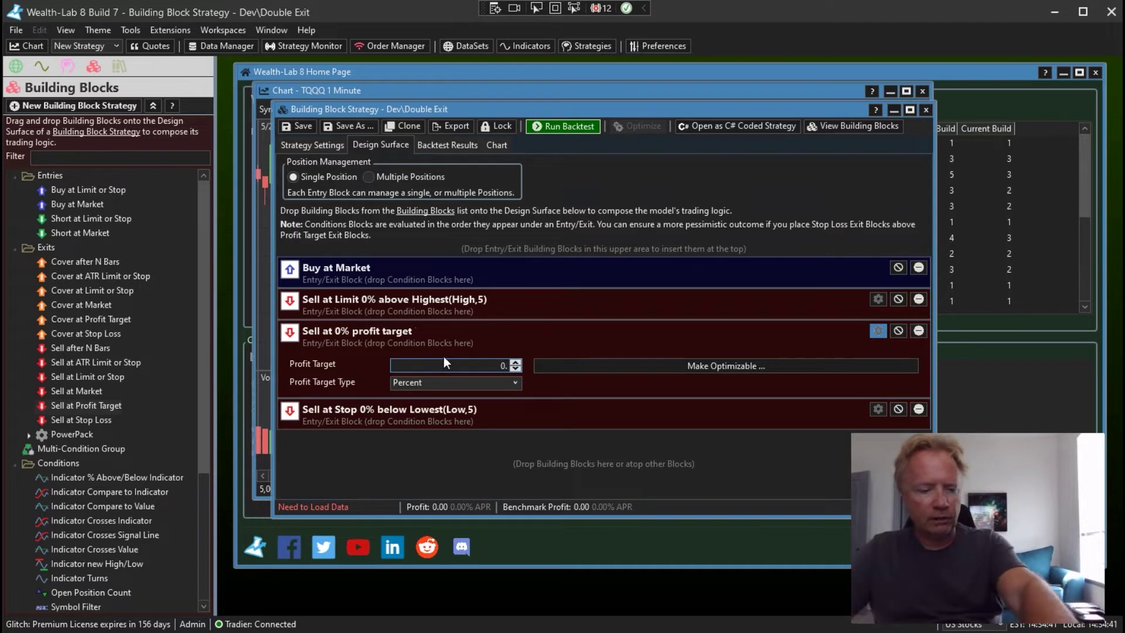
type("5")
key("Tab")
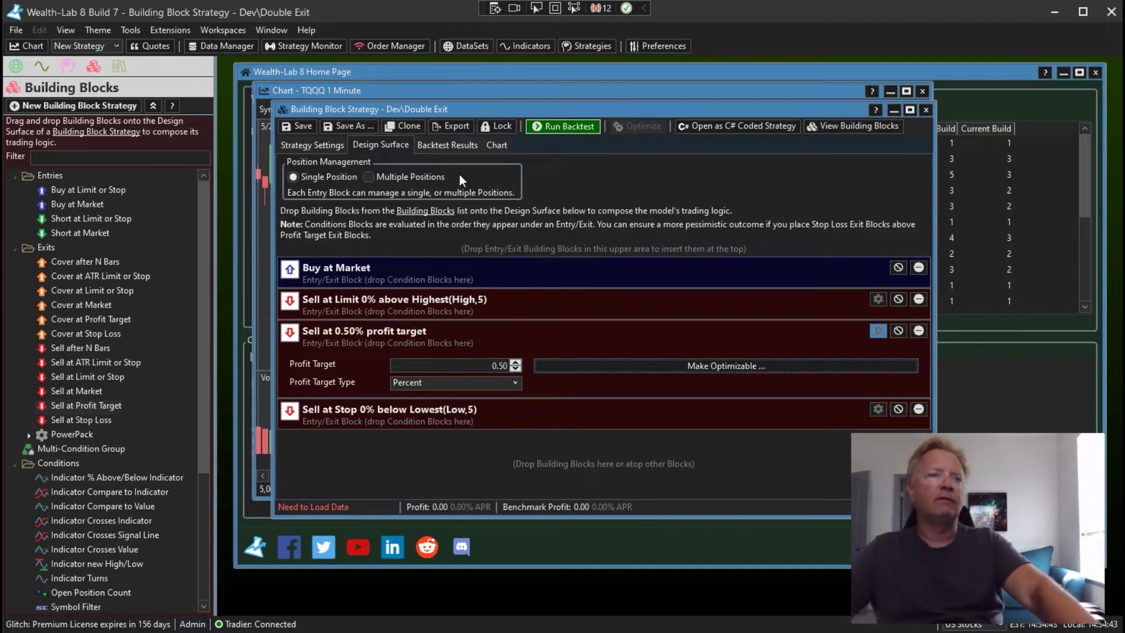
left_click(303, 126)
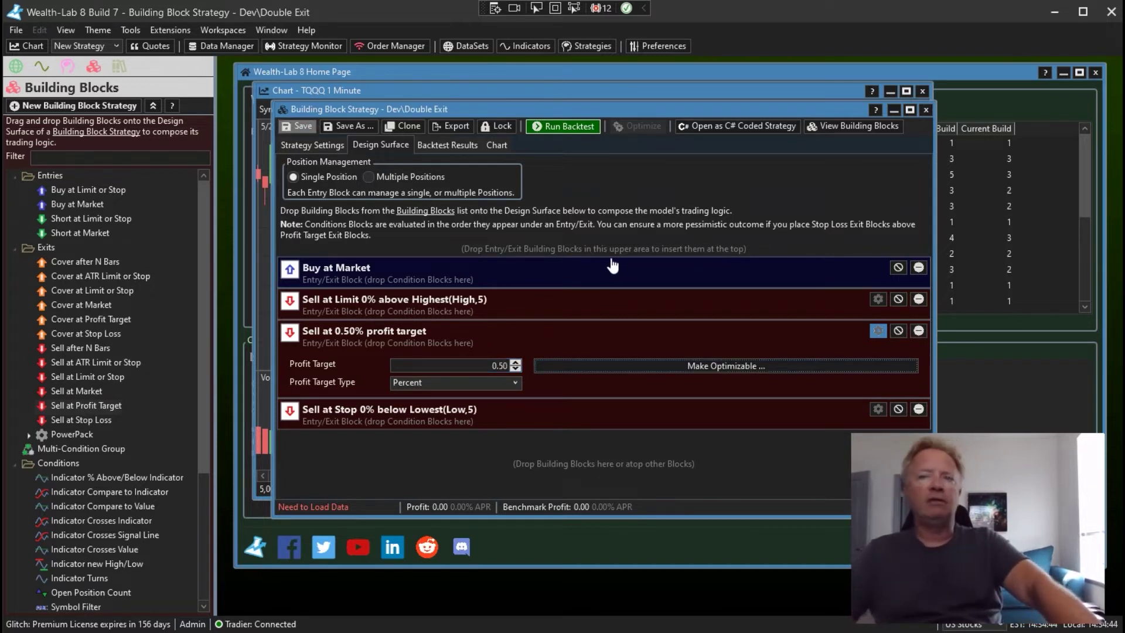
- Close the strategy editor and drop Double Exit from the Dev folder onto the TQQQ chart
left_click(926, 112)
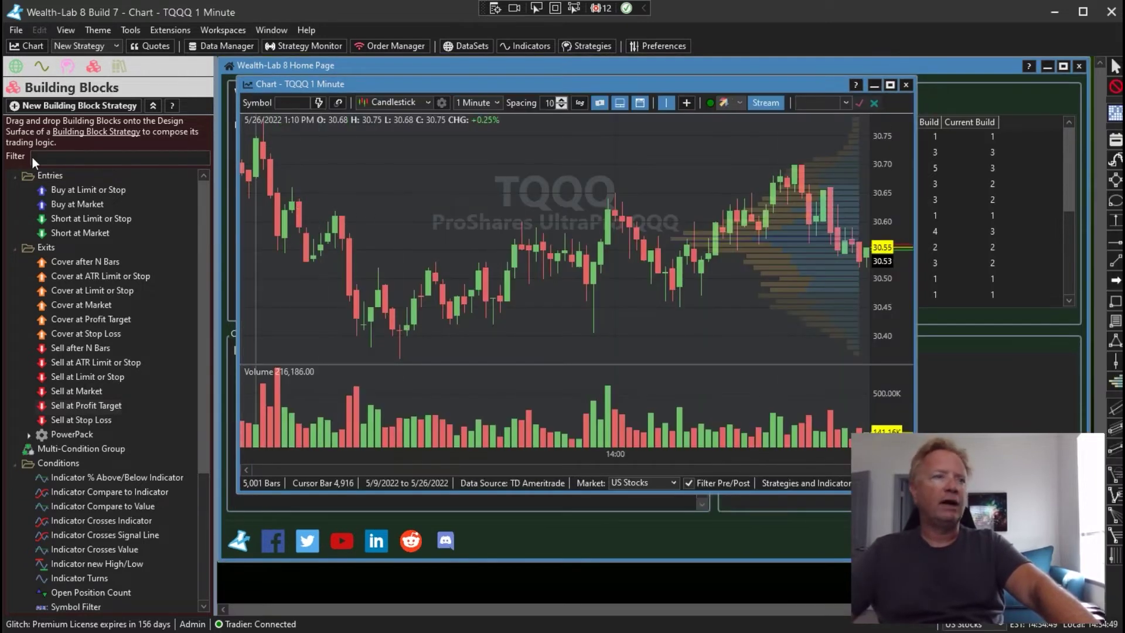
left_click(67, 66)
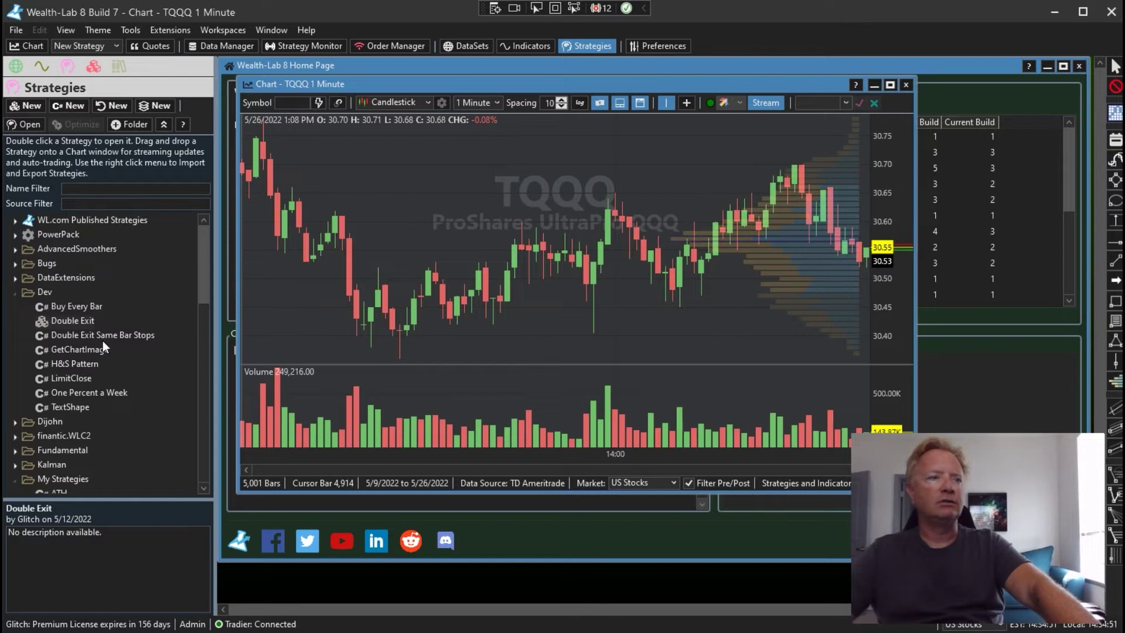
left_click(76, 322)
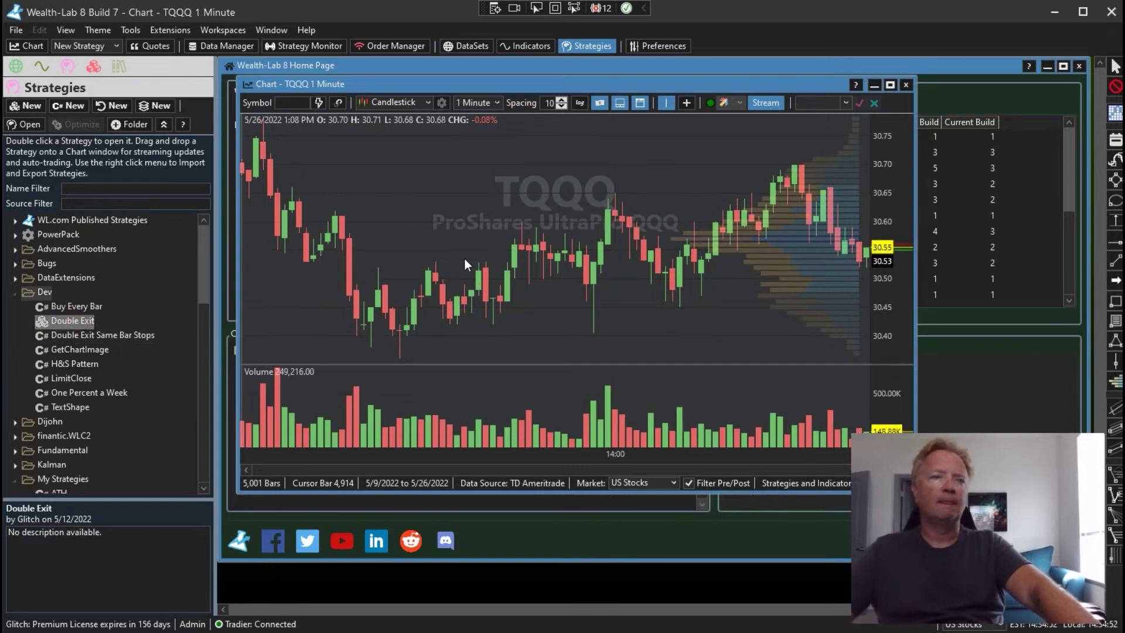
left_click_drag(465, 259, 481, 243)
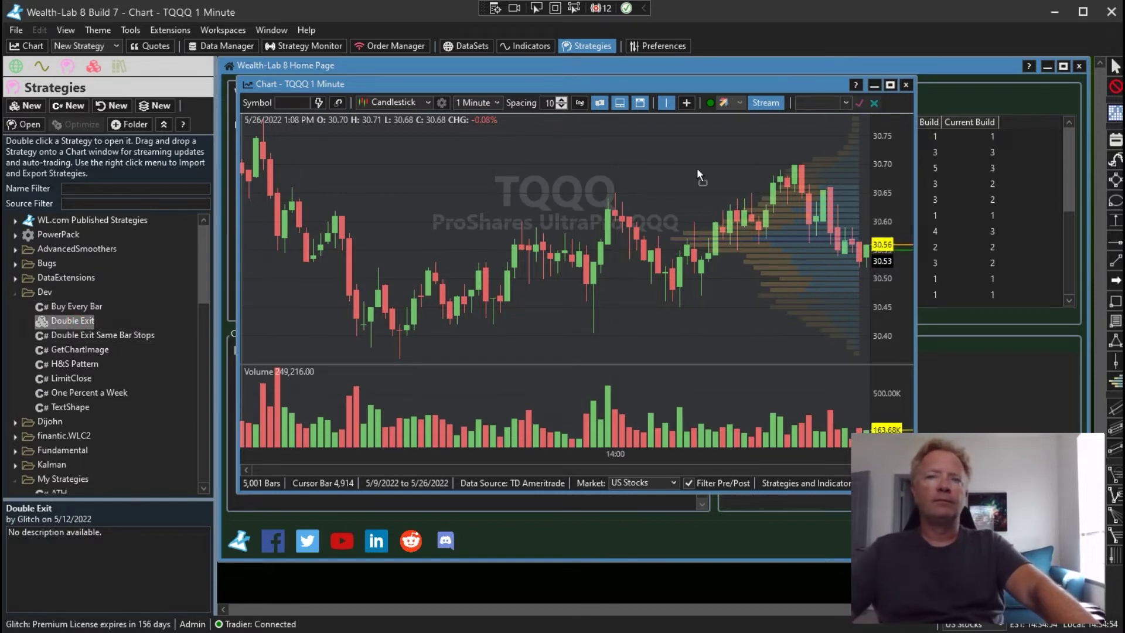
left_click_drag(697, 170, 697, 169)
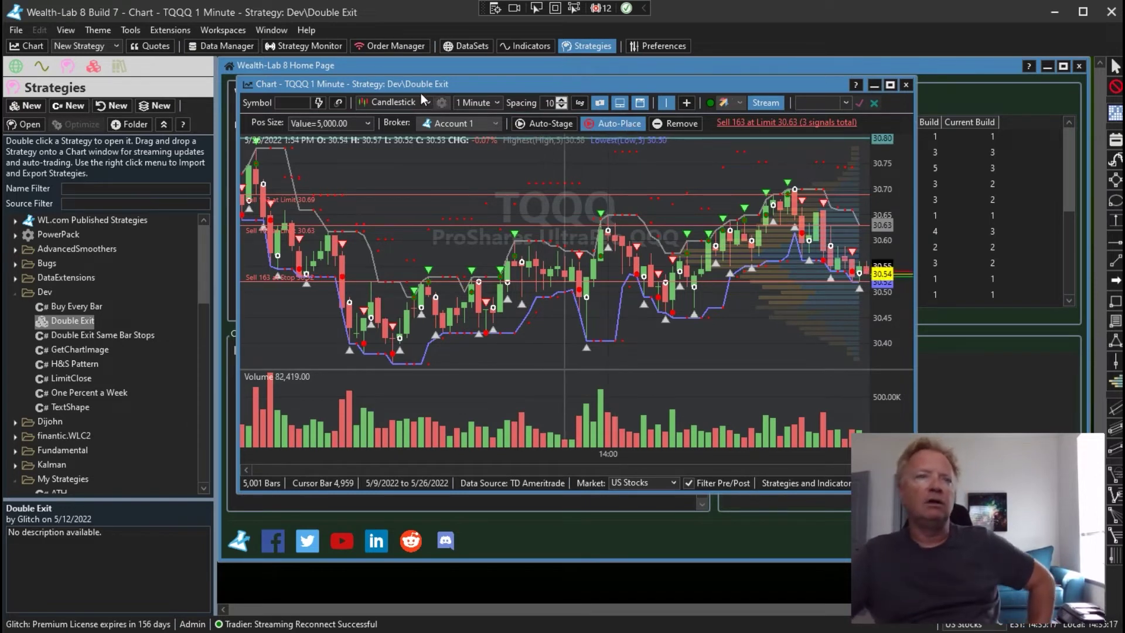
- Show the Order Manager and move it below the chart to see the Buy 164 TQQQ order
left_click(391, 46)
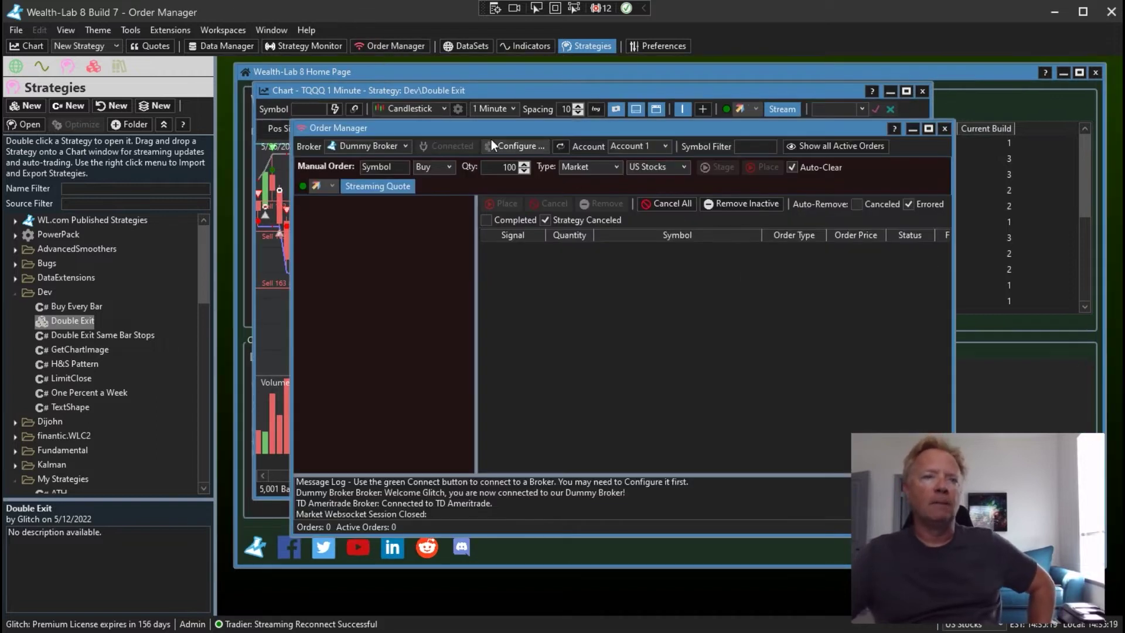
left_click_drag(496, 132, 469, 351)
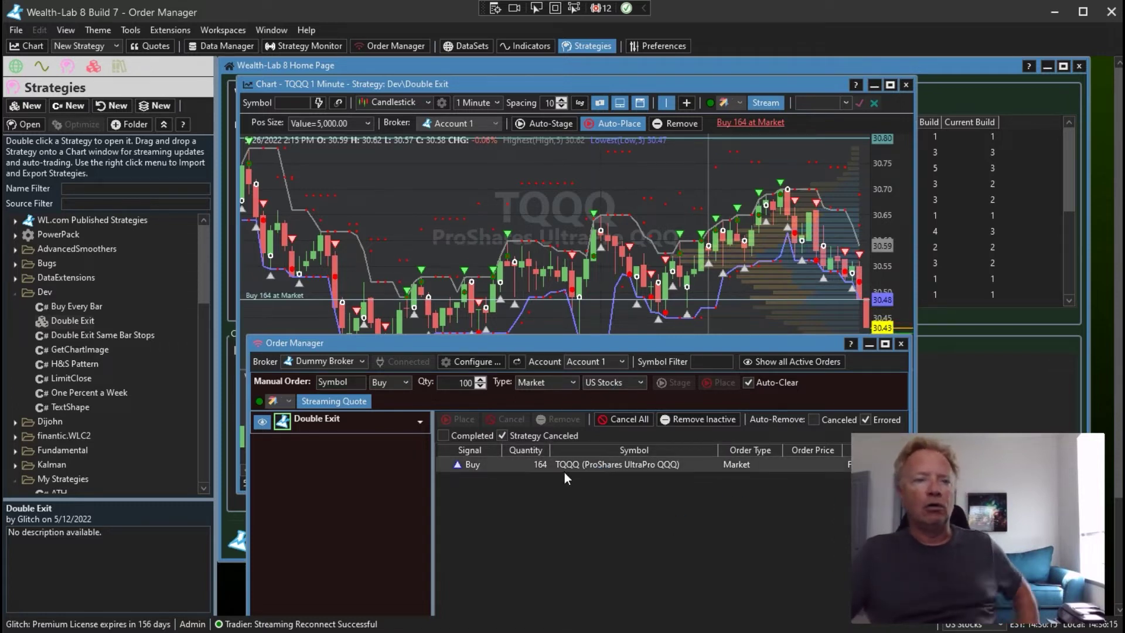
- Expand Double Exit's details, show its auto-trade positions (Long 164 TQQQ), and lower the Order Manager
left_click(420, 422)
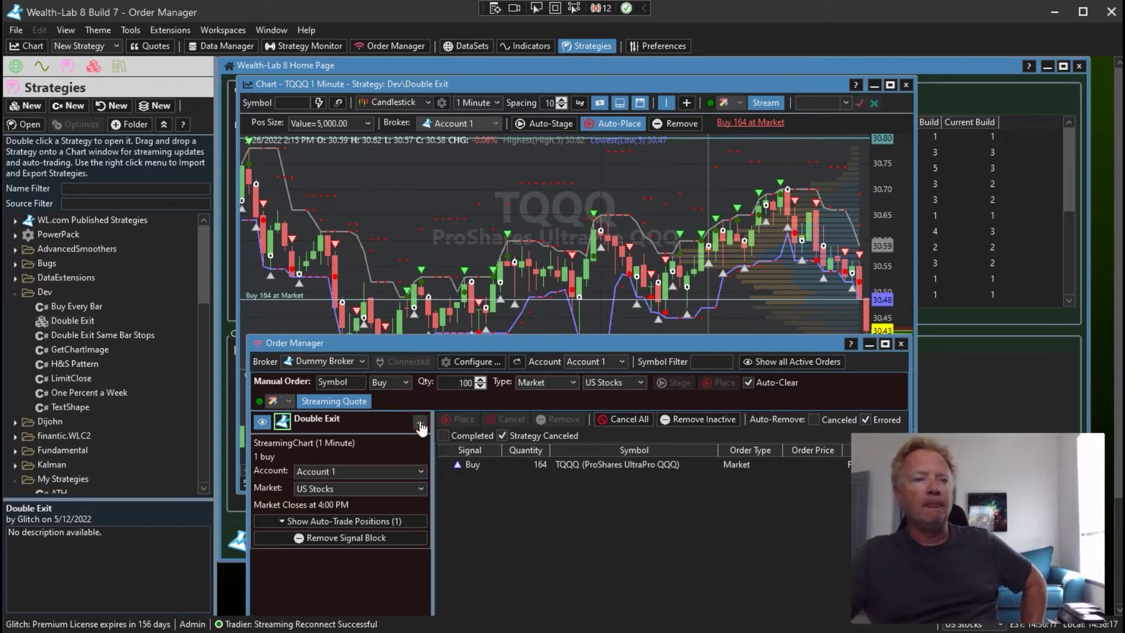
left_click(332, 521)
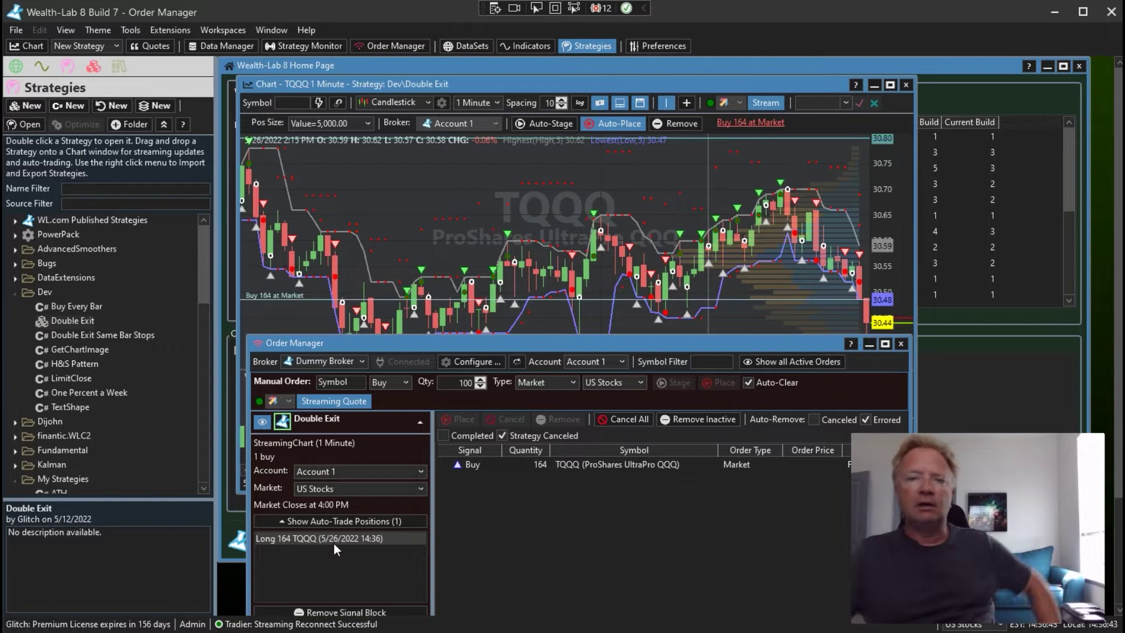
left_click_drag(610, 346, 608, 387)
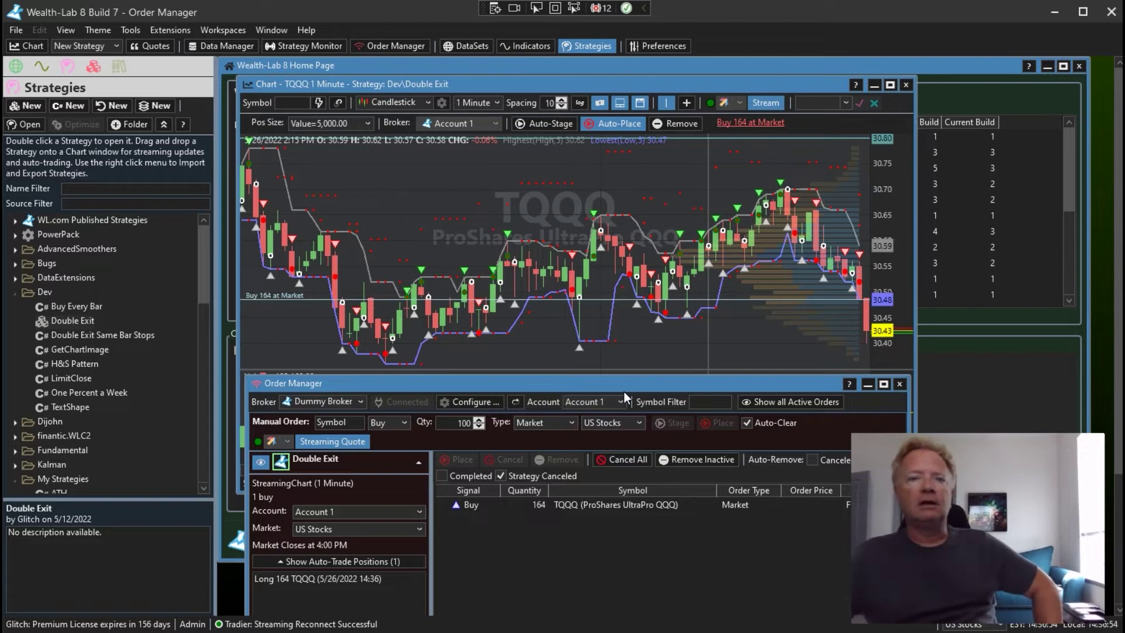
- Nudge the Order Manager up while the strategy places its Sell 163 Stop 30.40 and Limit 30.56 orders
left_click_drag(654, 385, 653, 370)
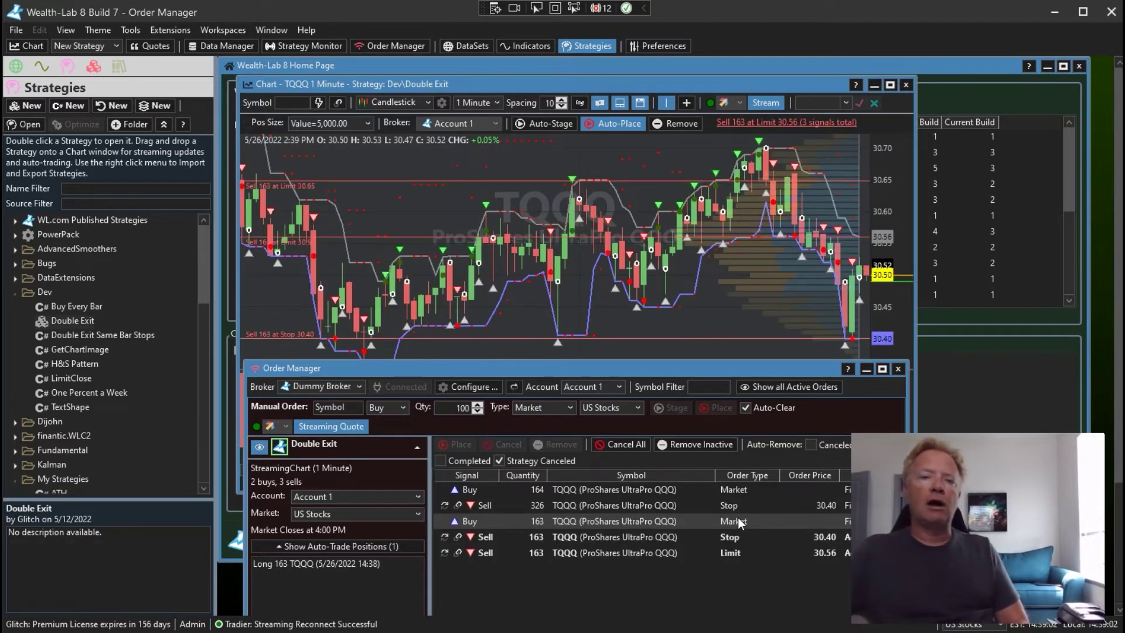
- Remove the inactive orders, leaving the Sell 163 TQQQ Stop 30.40 and Limit 30.56 orders
left_click(695, 447)
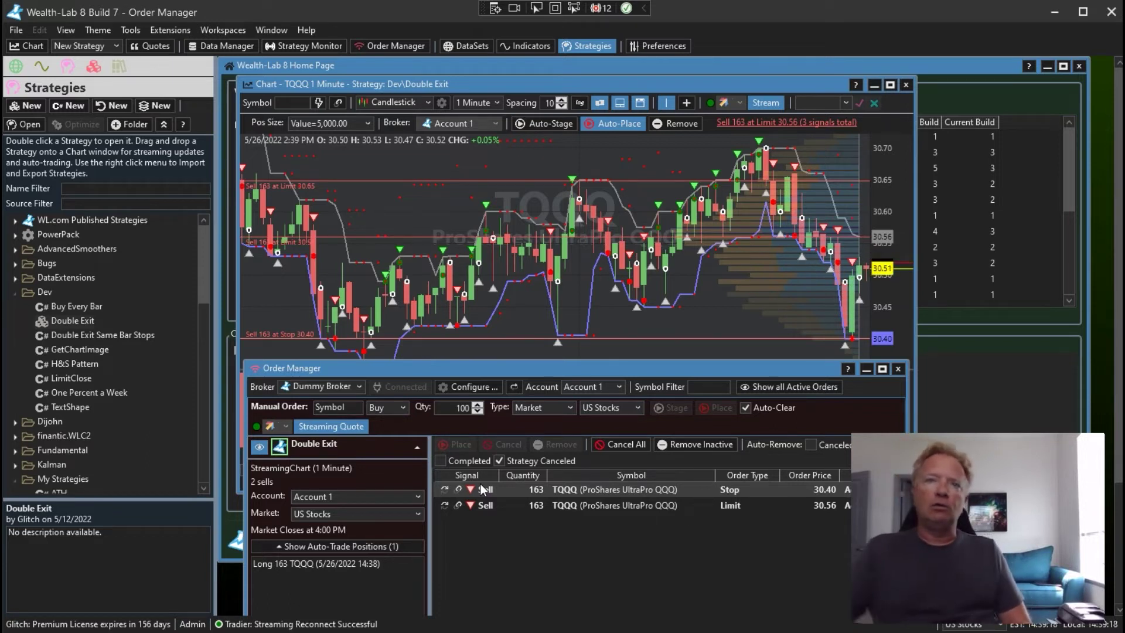
- Check that Exit Orphan Positions at Market is enabled under Trading preferences, then close Preferences
left_click(664, 47)
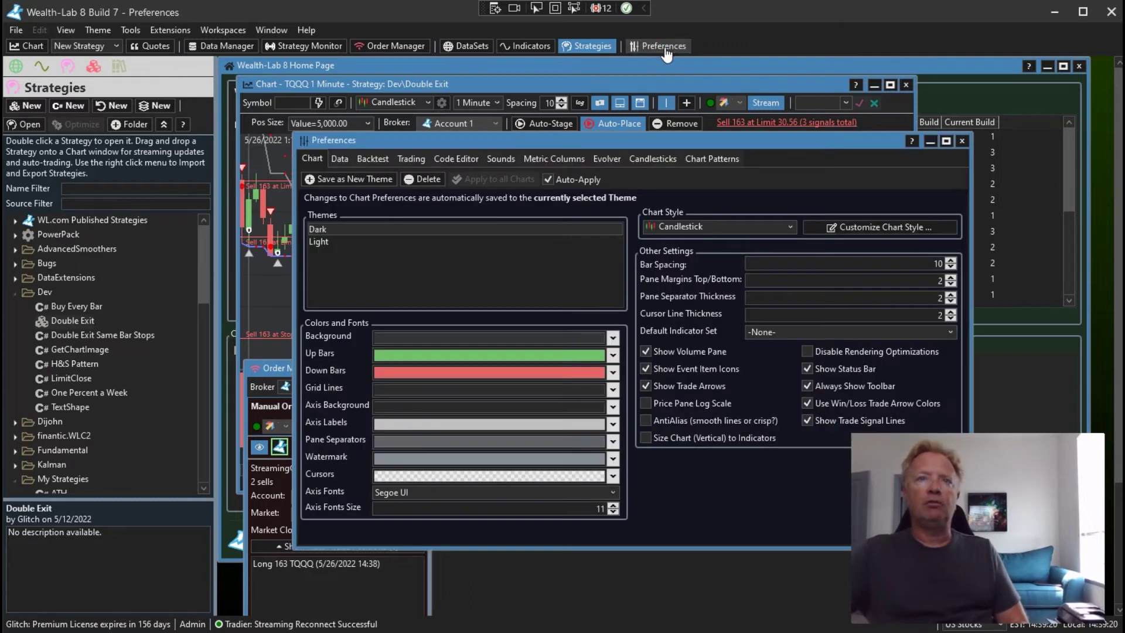
left_click(406, 155)
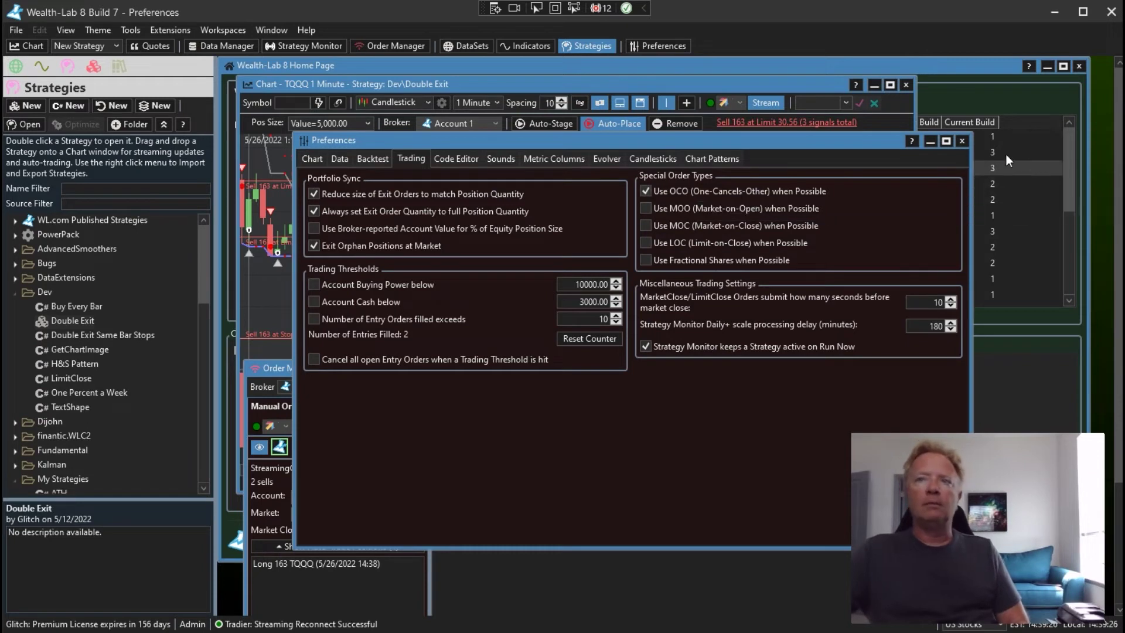
left_click(963, 142)
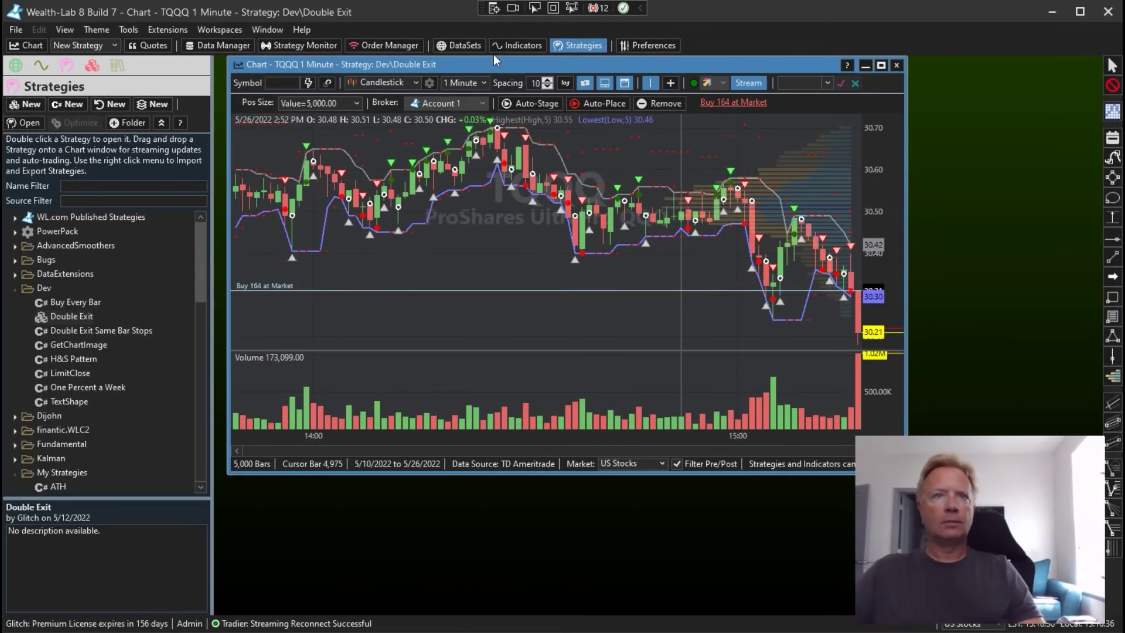
- Reopen the Order Manager and arrange it below the TQQQ chart
left_click(391, 45)
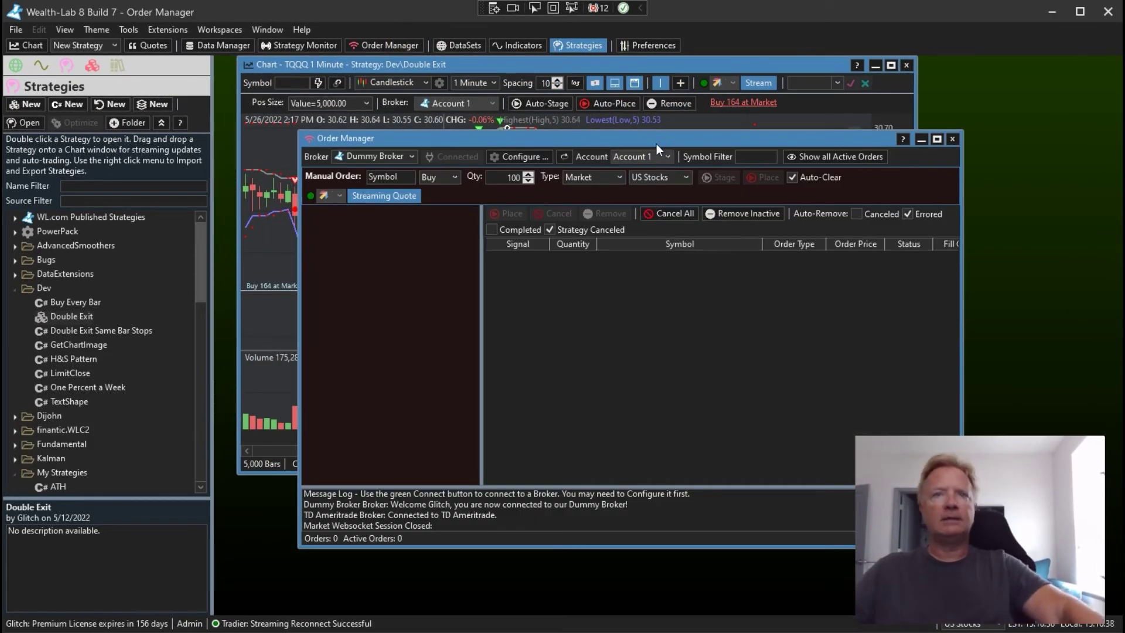
left_click_drag(660, 142, 644, 399)
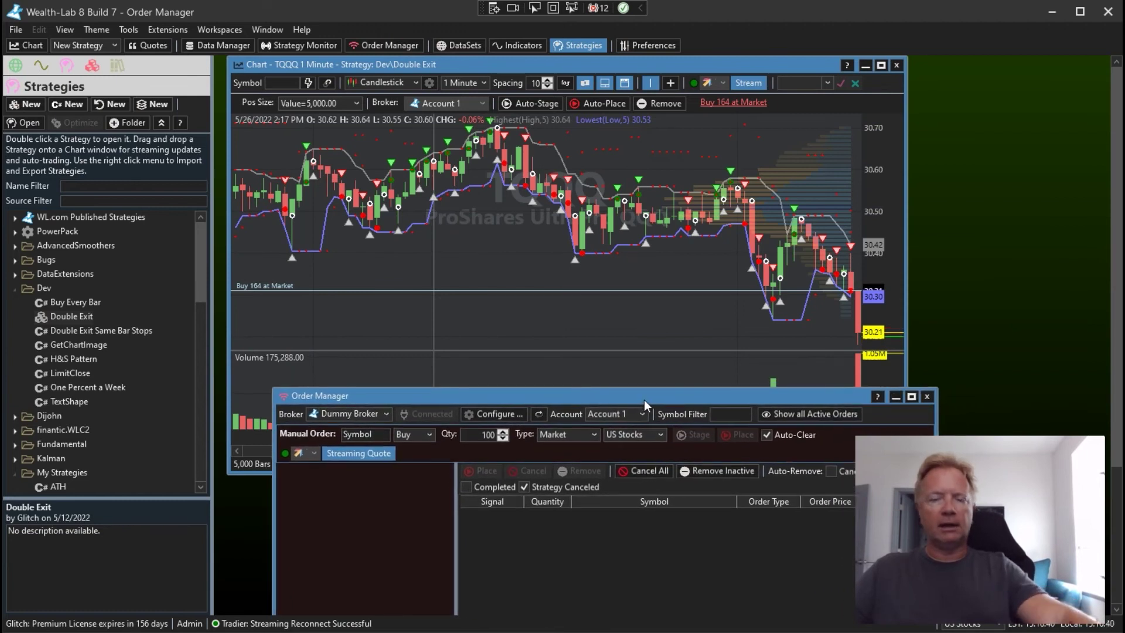
left_click(596, 361)
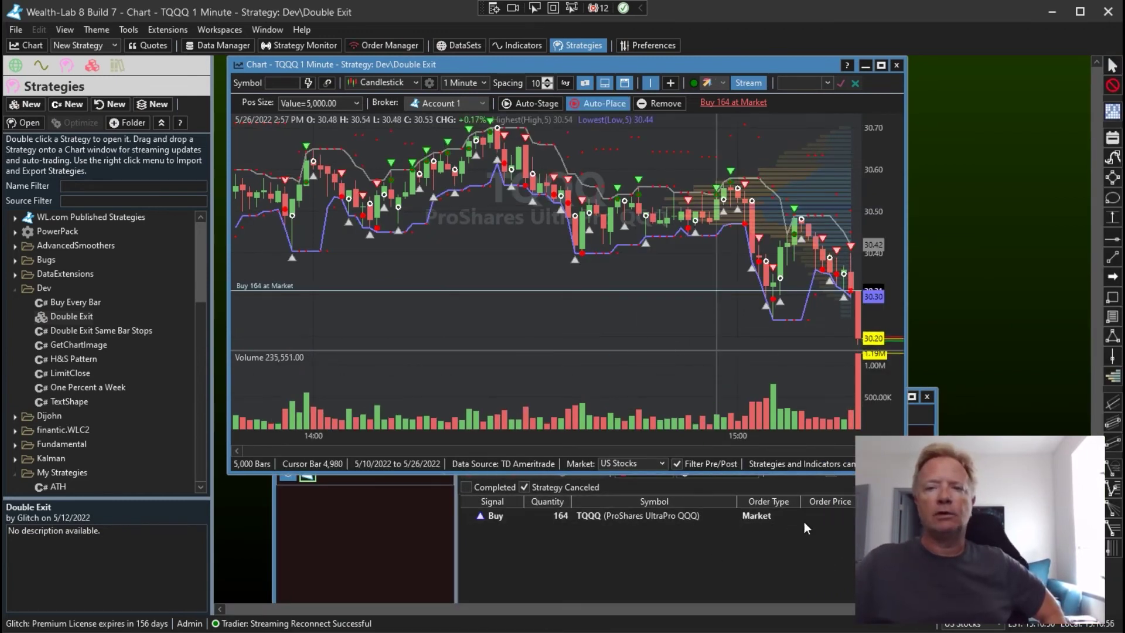
left_click(794, 538)
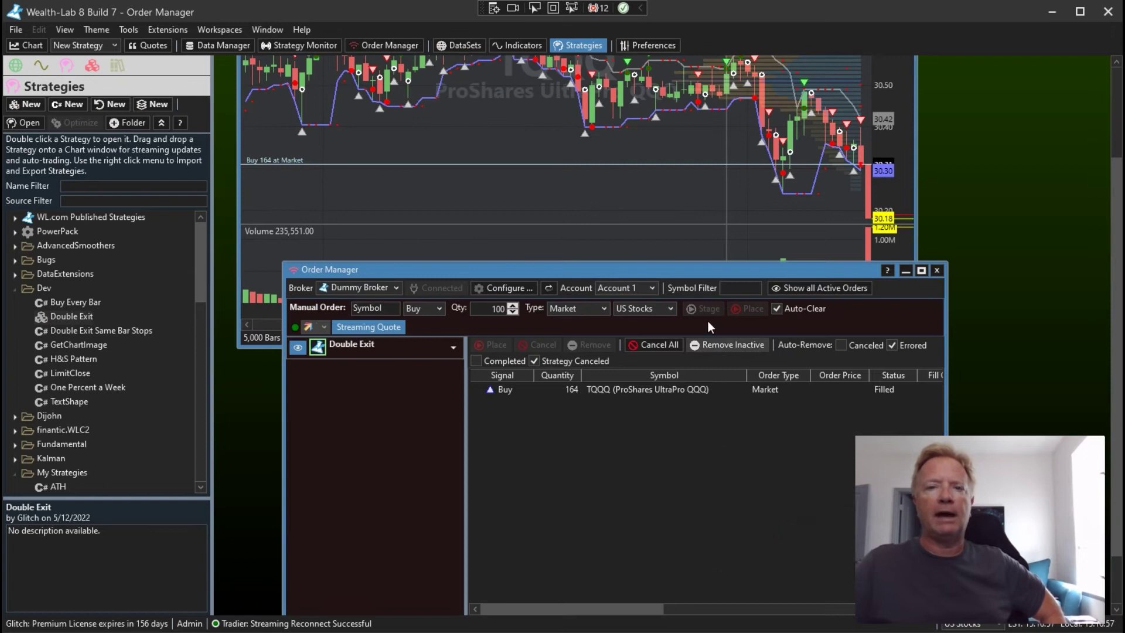
- Expand Double Exit's details and show its auto-trade position, Long 164 TQQQ
left_click(451, 349)
left_click(377, 446)
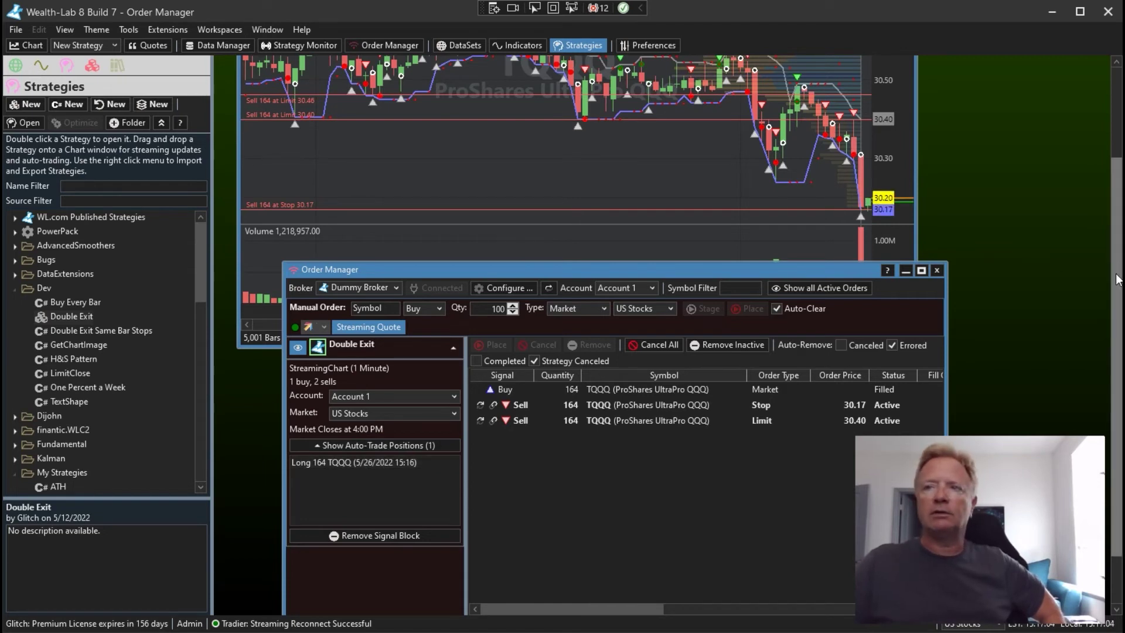
scroll(1091, 143, "up", 3)
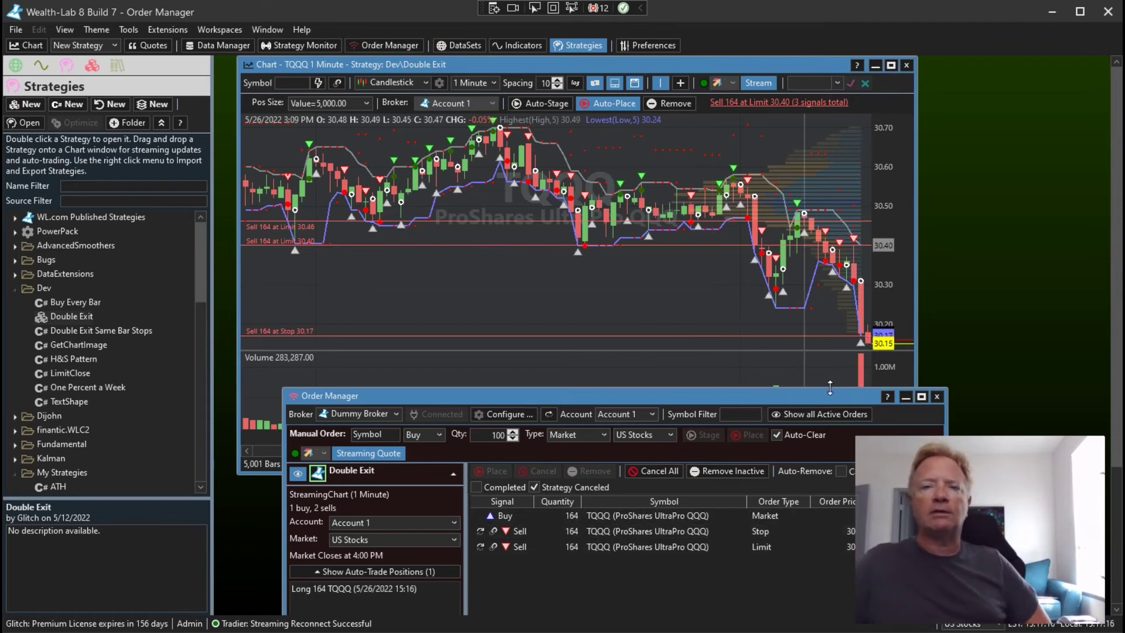
- Reposition the Order Manager and select the Sell Limit 30.40 order while new market orders arrive
left_click_drag(840, 396, 812, 368)
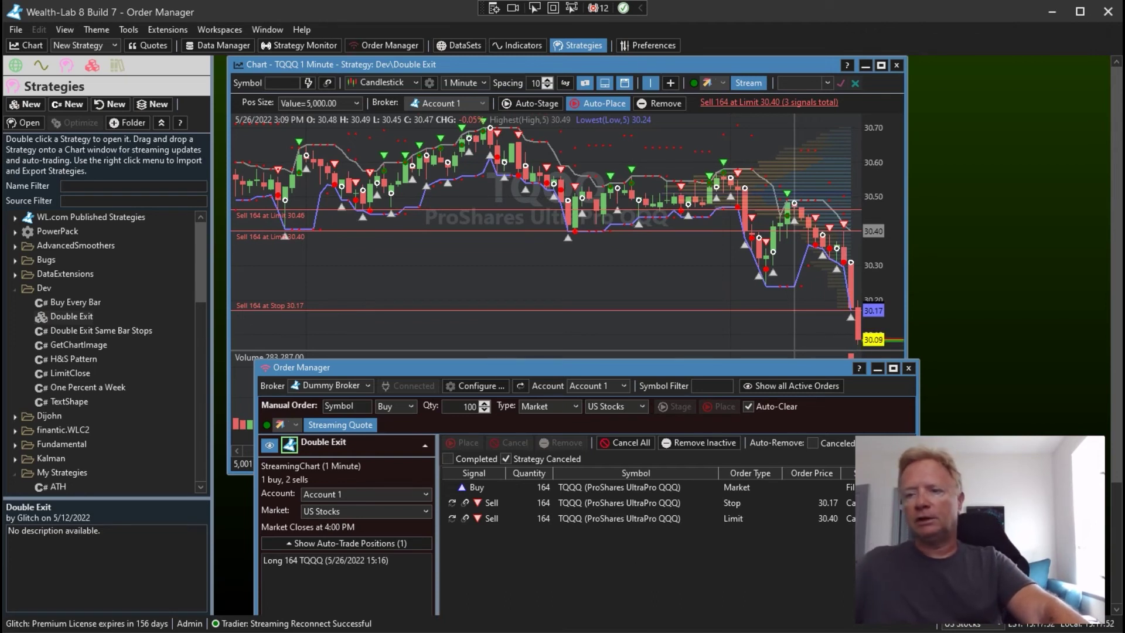
left_click(662, 519)
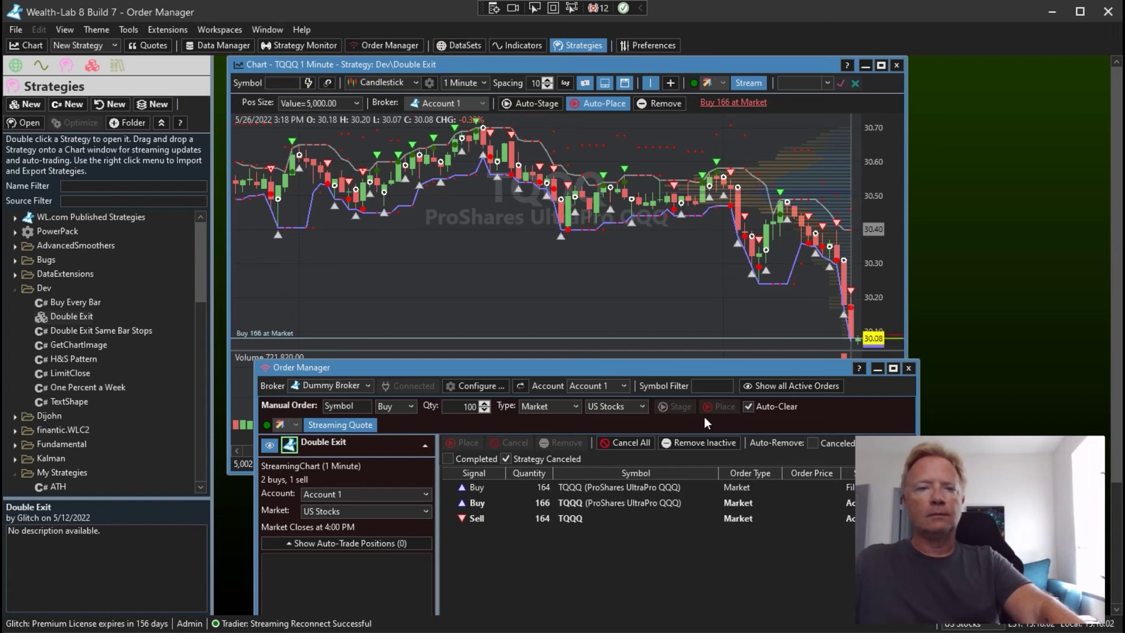
left_click_drag(674, 371, 657, 319)
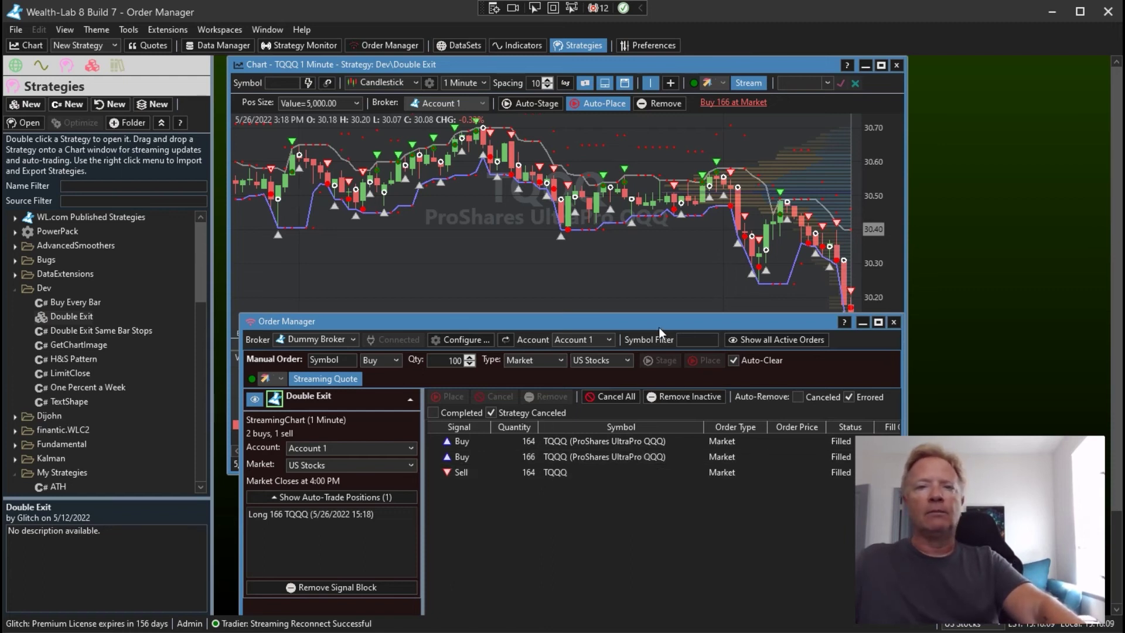
left_click_drag(659, 328, 656, 279)
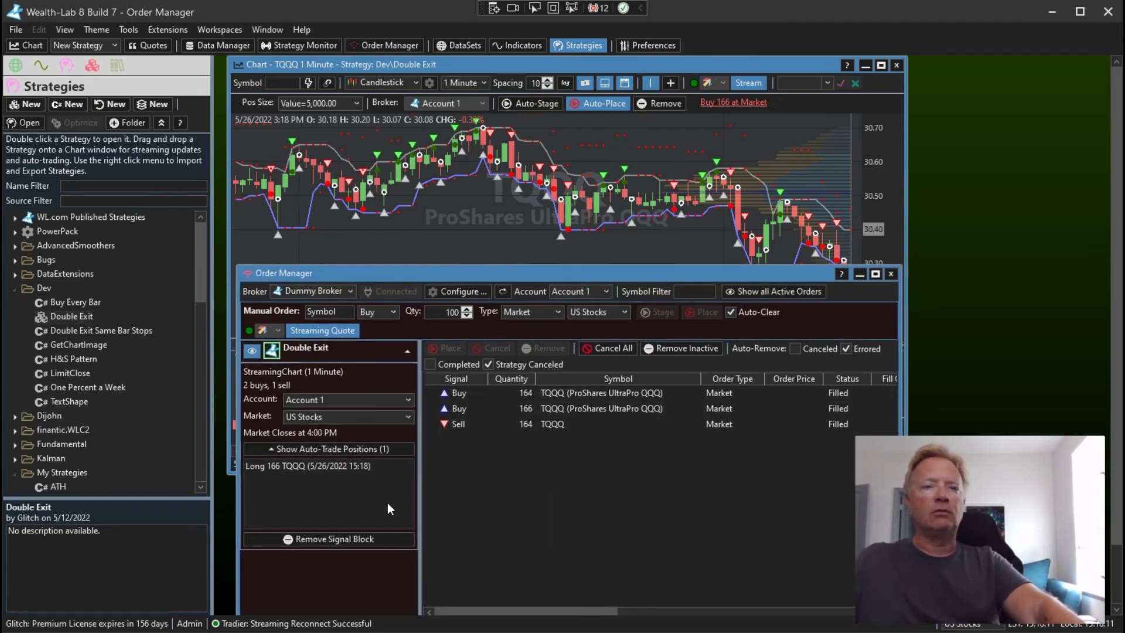
double_click(564, 424)
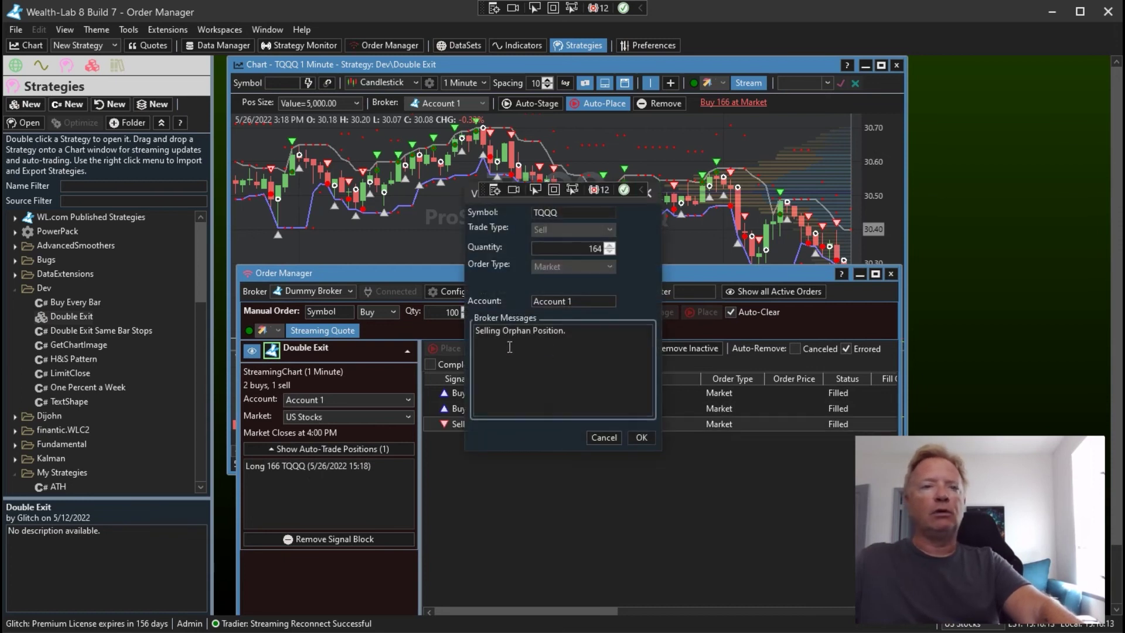
left_click(604, 438)
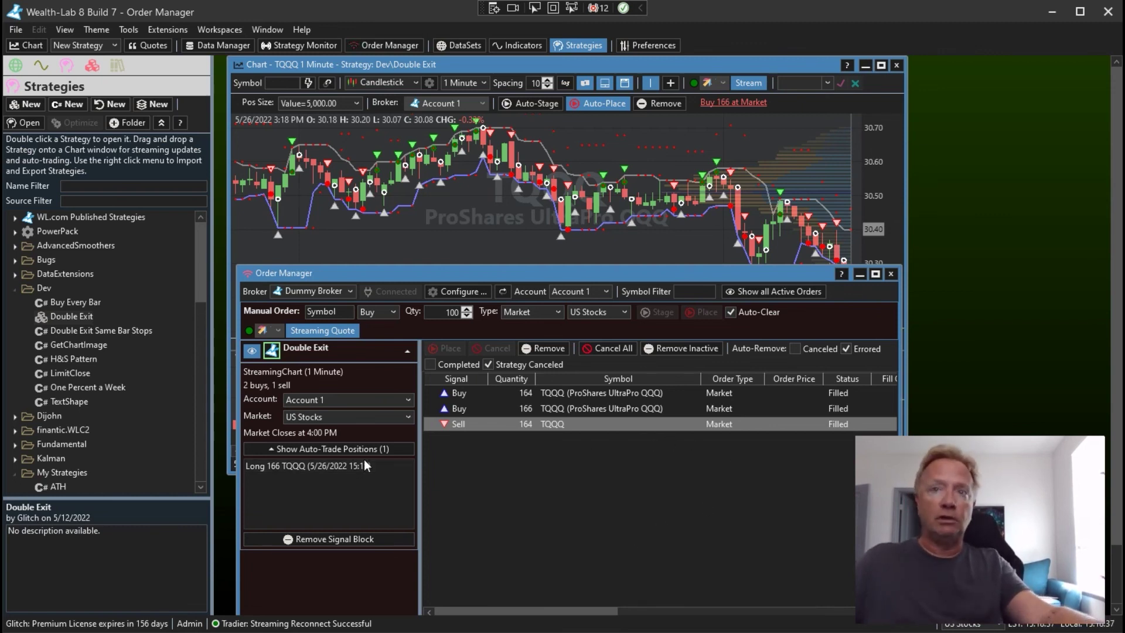
- Check that Trading preferences exit orphan positions at market, then bring the TQQQ Double Exit chart forward
left_click(653, 45)
left_click(422, 176)
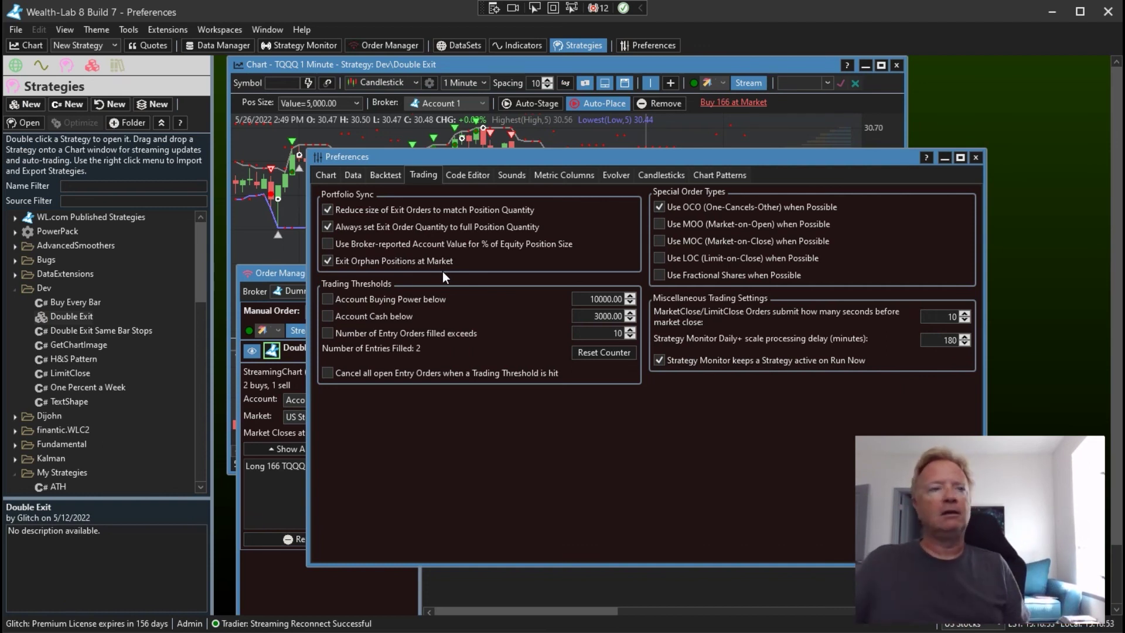
left_click(720, 69)
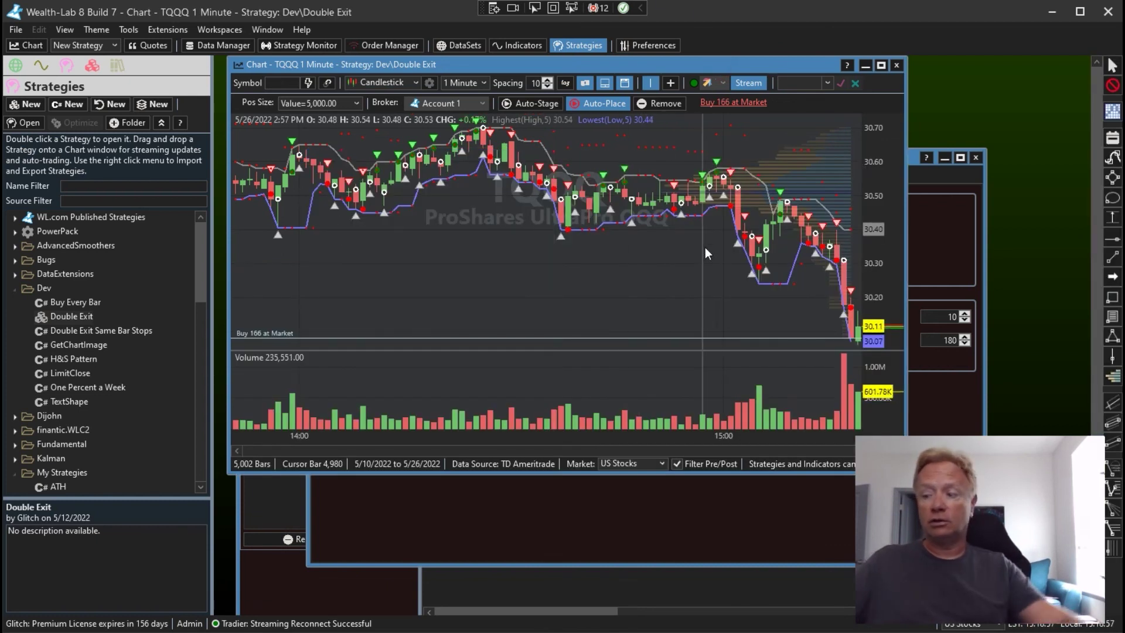